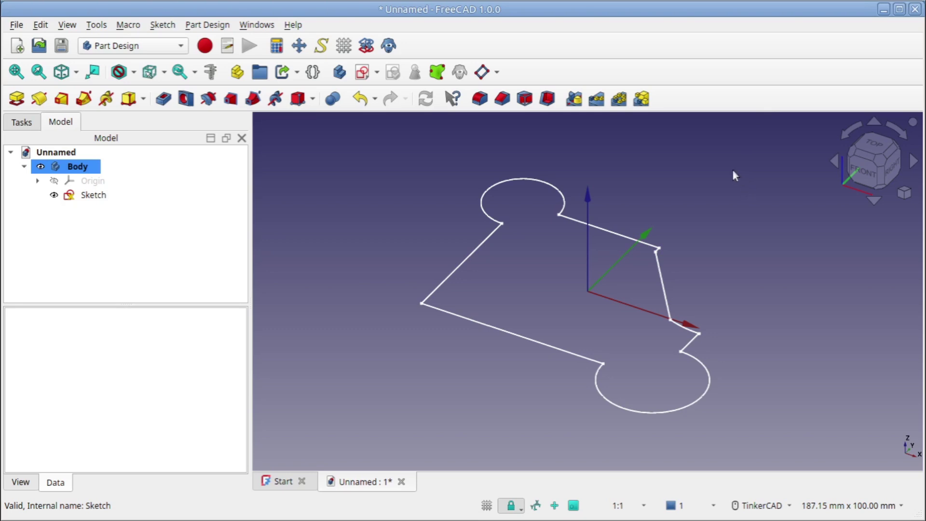
Select the Sketch under the Body in the Model tree.
click(89, 196)
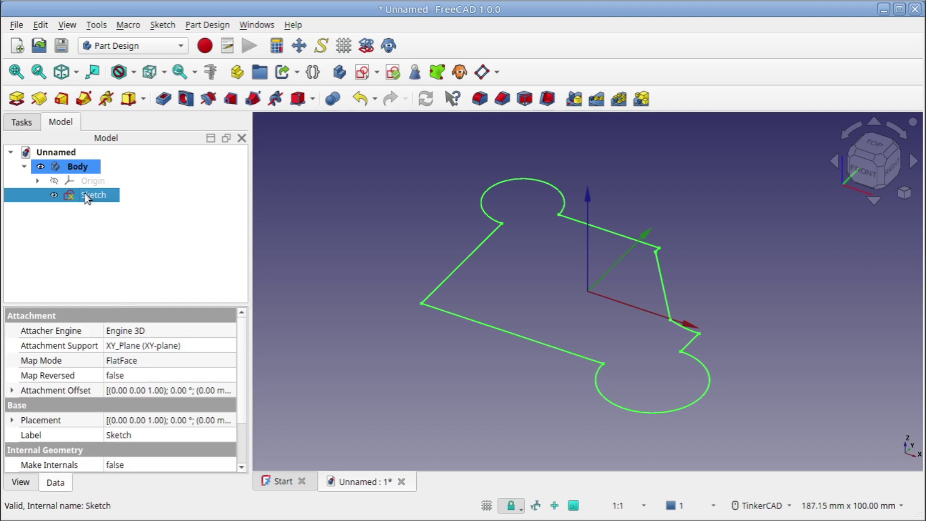
Pad the selected sketch, hit the 'Wire is not closed' error, and cancel the pad.
click(16, 97)
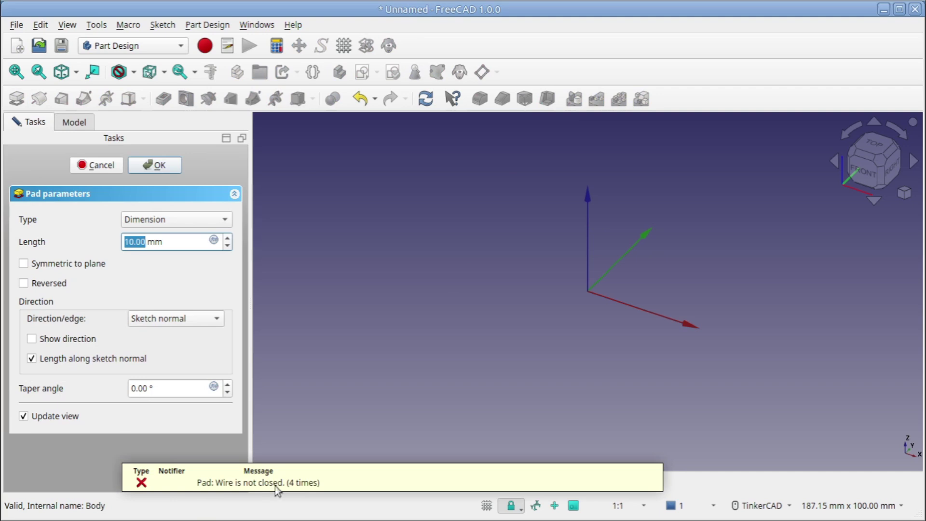
click(97, 165)
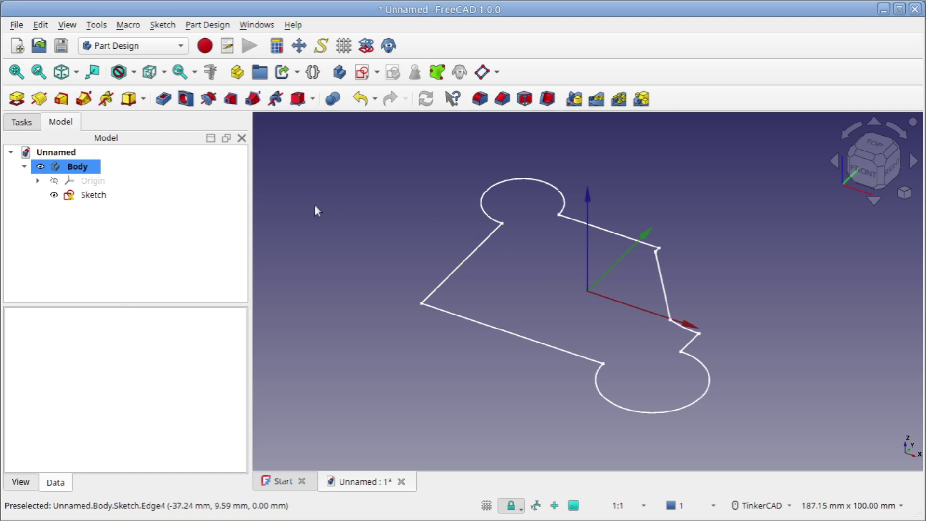
Drag the diagonal line's upper endpoint near the outline corner, then close the sketch.
double_click(93, 195)
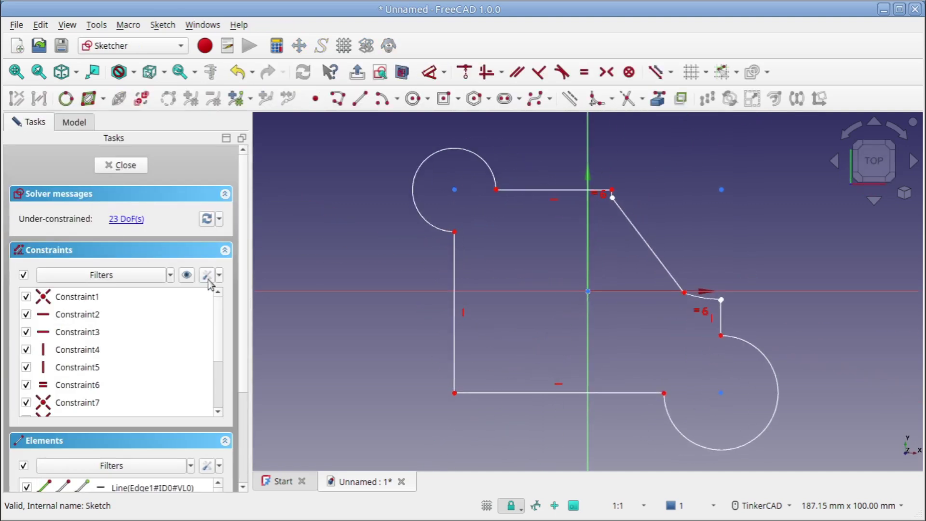
scroll(479, 254, up, 2)
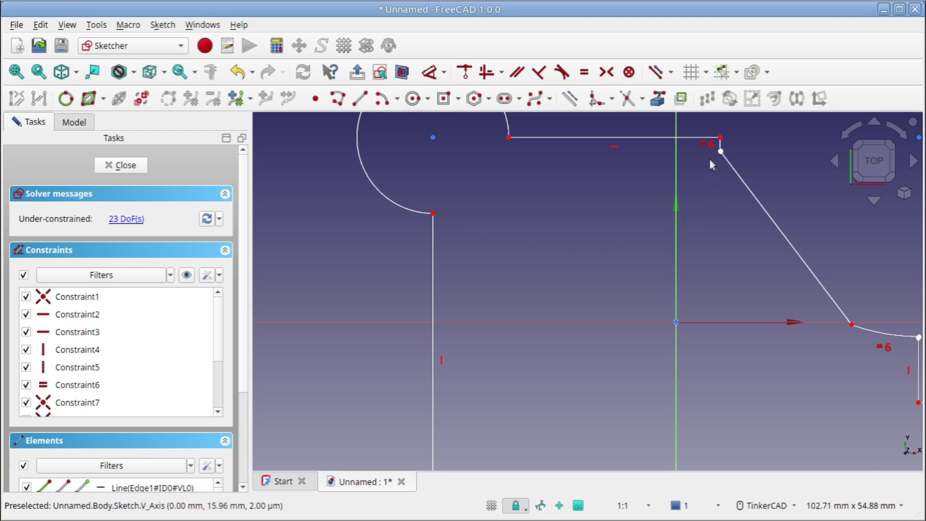
drag(721, 151, 713, 170)
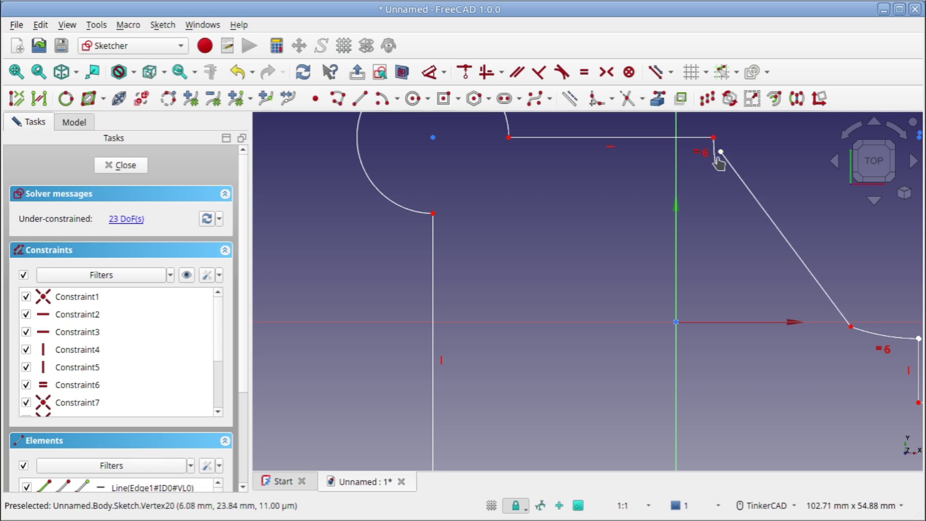
drag(720, 155, 718, 170)
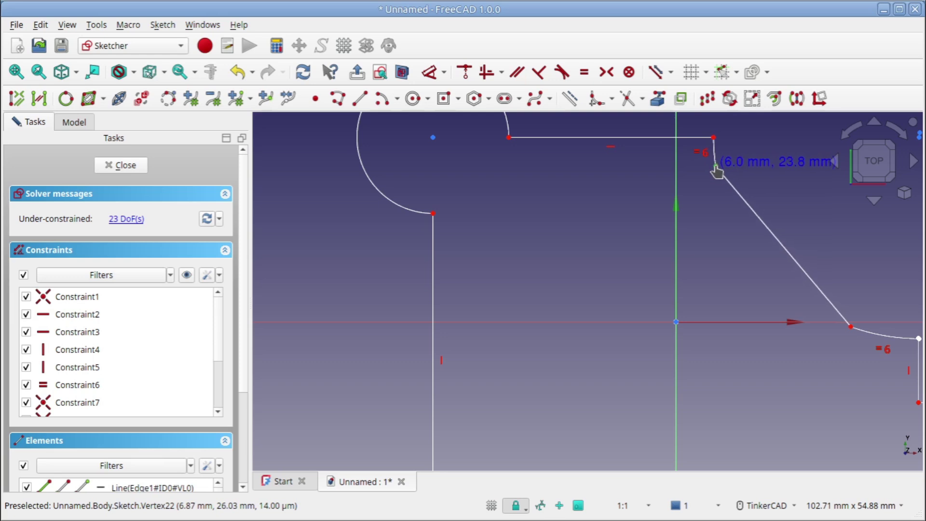
drag(718, 170, 715, 167)
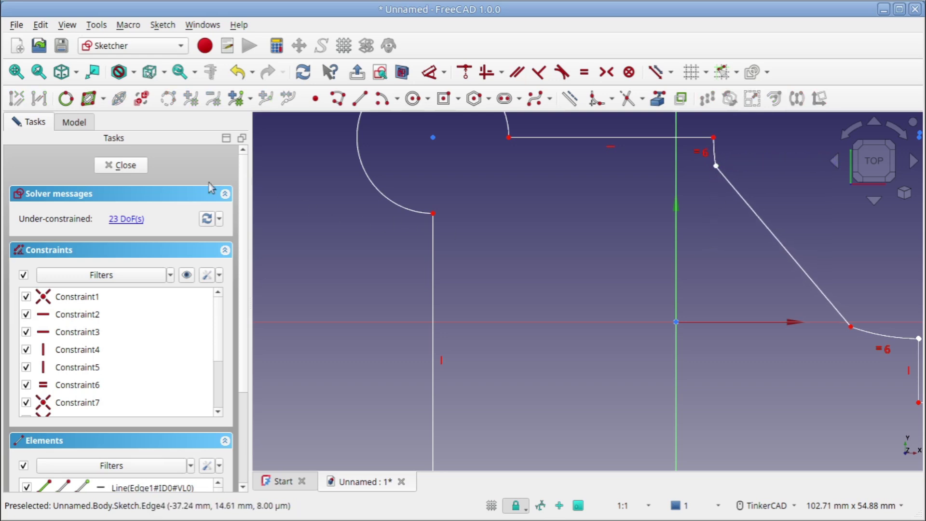
click(125, 166)
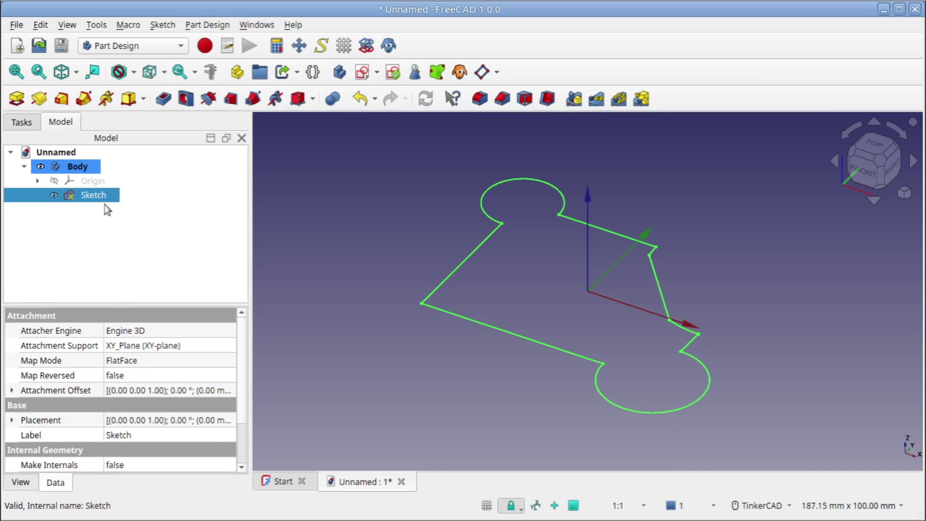
click(162, 25)
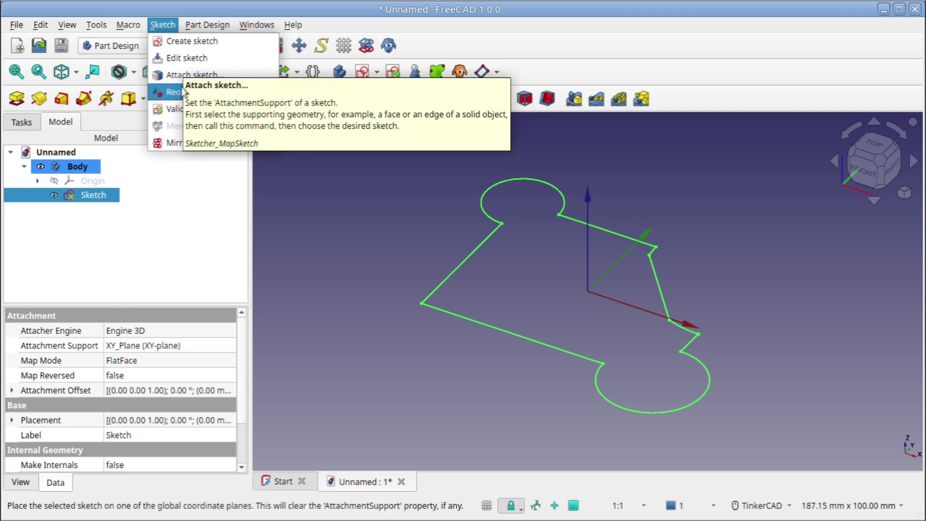
click(210, 110)
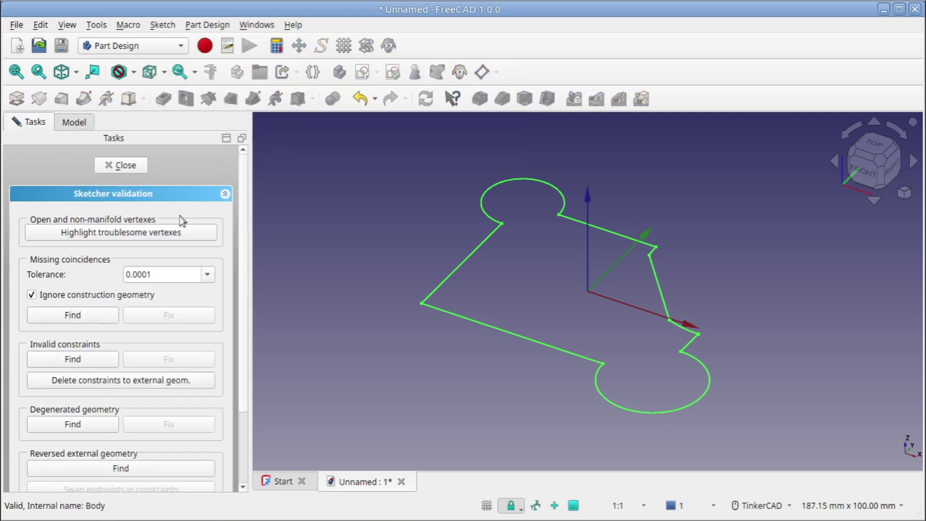
click(388, 237)
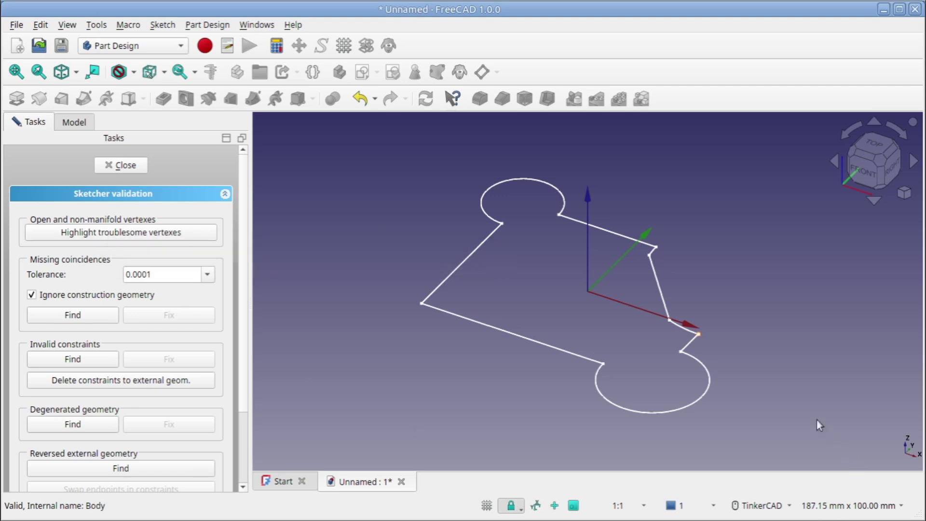
scroll(707, 349, up, 3)
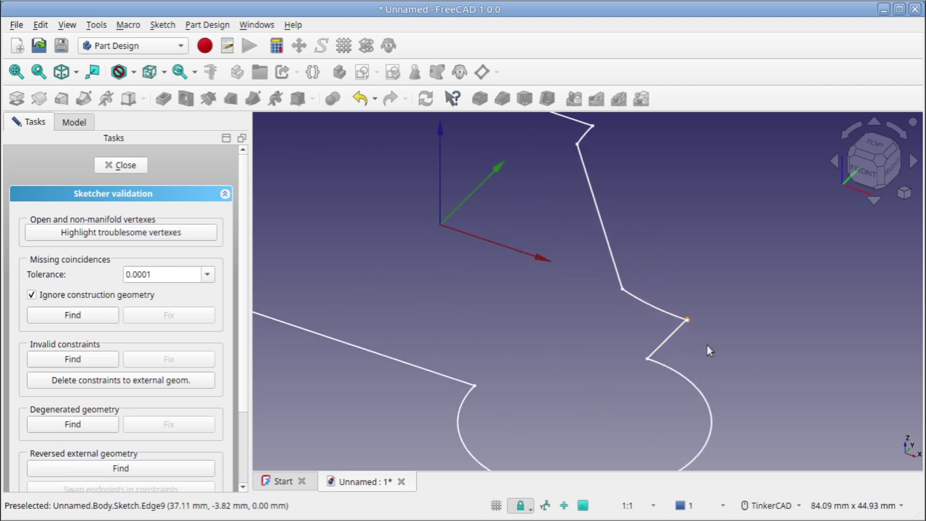
scroll(700, 339, down, 1)
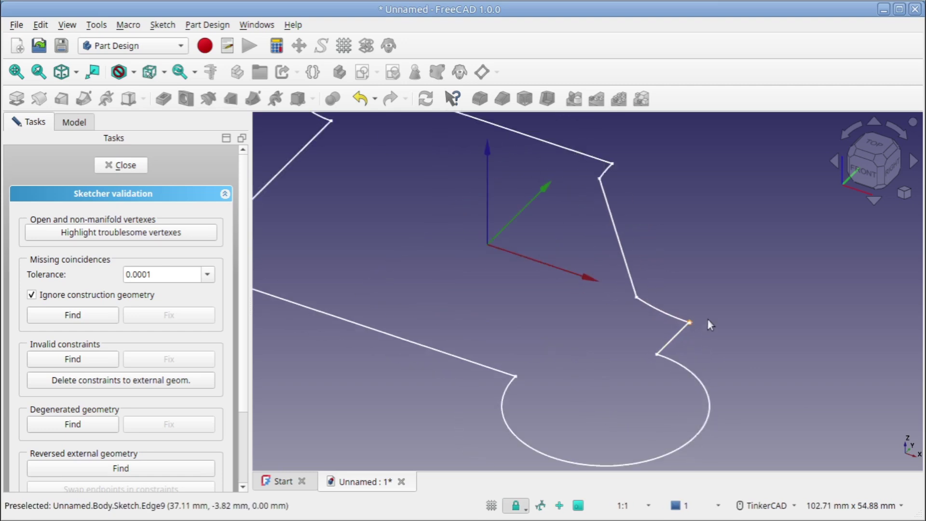
scroll(705, 332, down, 3)
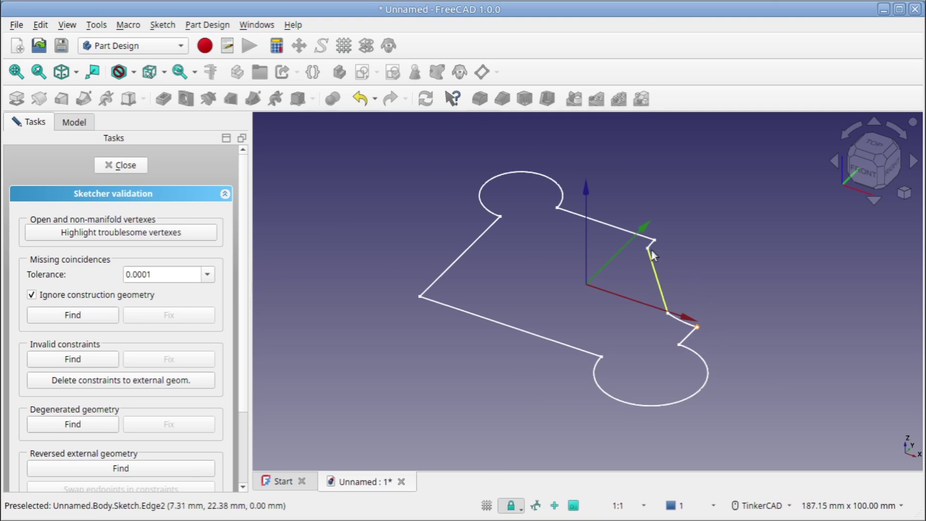
click(152, 233)
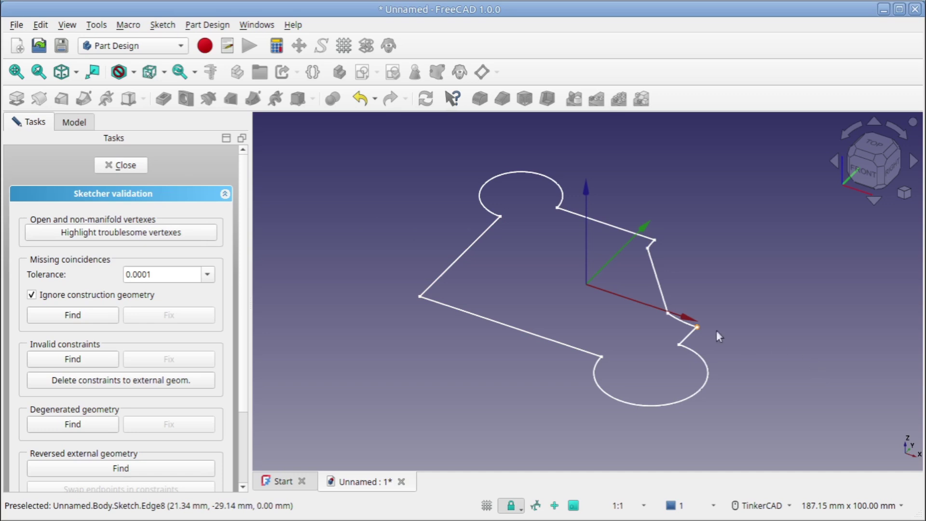
Reopen the sketch and drag the diagonal line's upper endpoint onto the short arc's end.
click(123, 165)
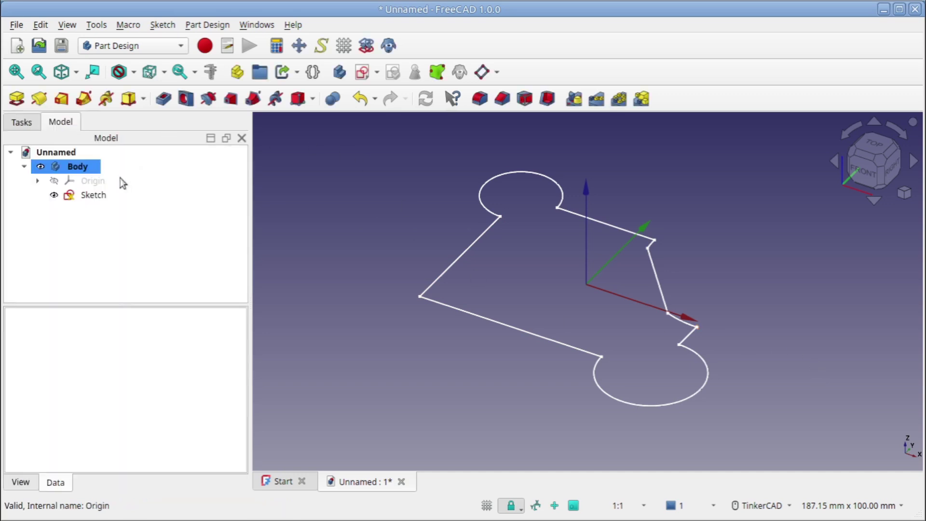
double_click(93, 195)
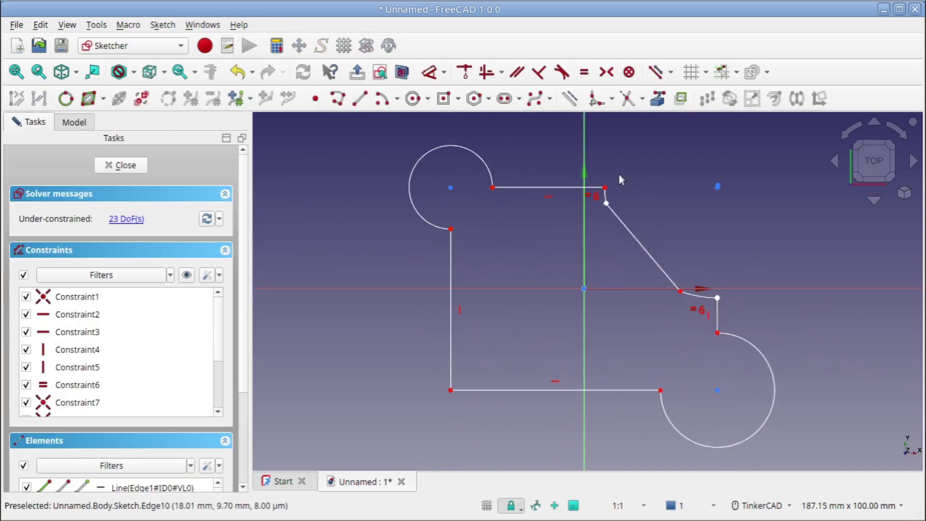
drag(606, 204, 594, 203)
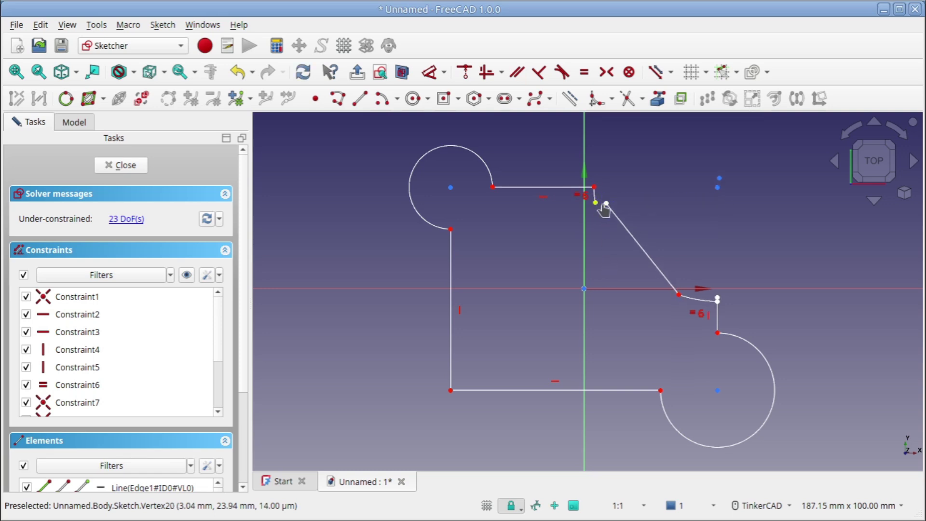
drag(596, 202, 608, 207)
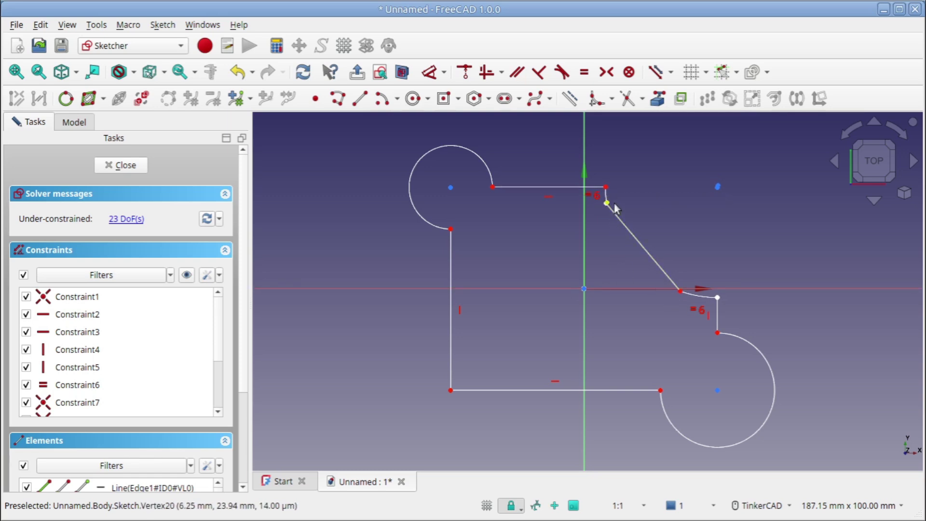
scroll(614, 208, up, 3)
scroll(616, 209, up, 3)
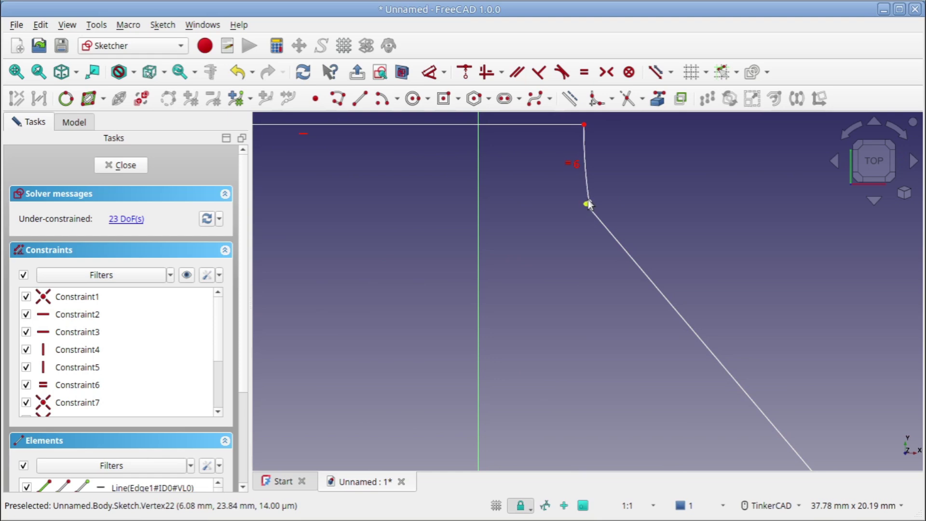
drag(588, 205, 591, 208)
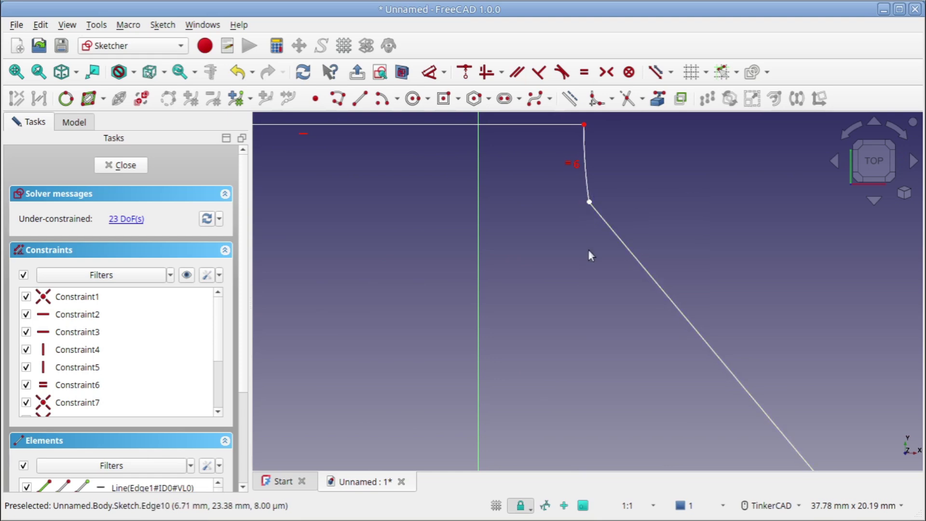
scroll(584, 272, down, 2)
scroll(581, 267, down, 1)
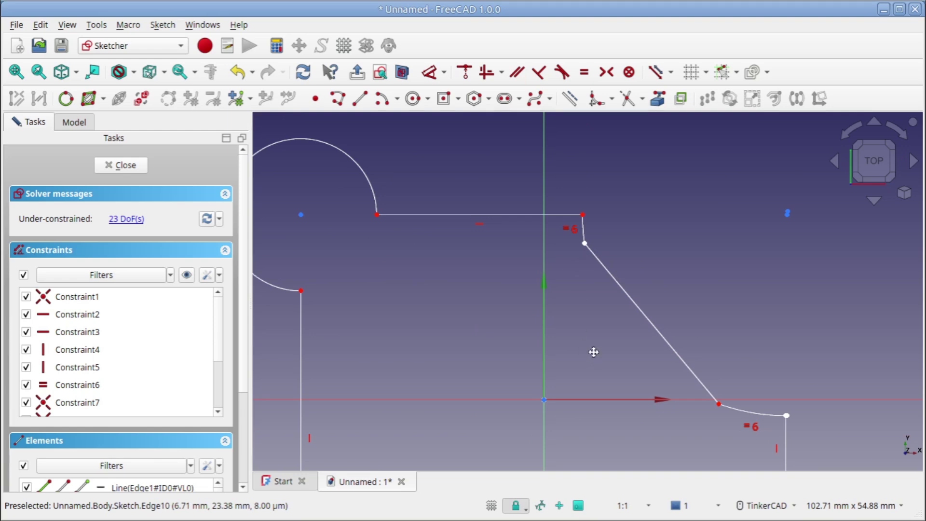
Bring the whole outline into view, select the top endpoint with the diagonal line, then deselect.
middle_drag(593, 352, 633, 365)
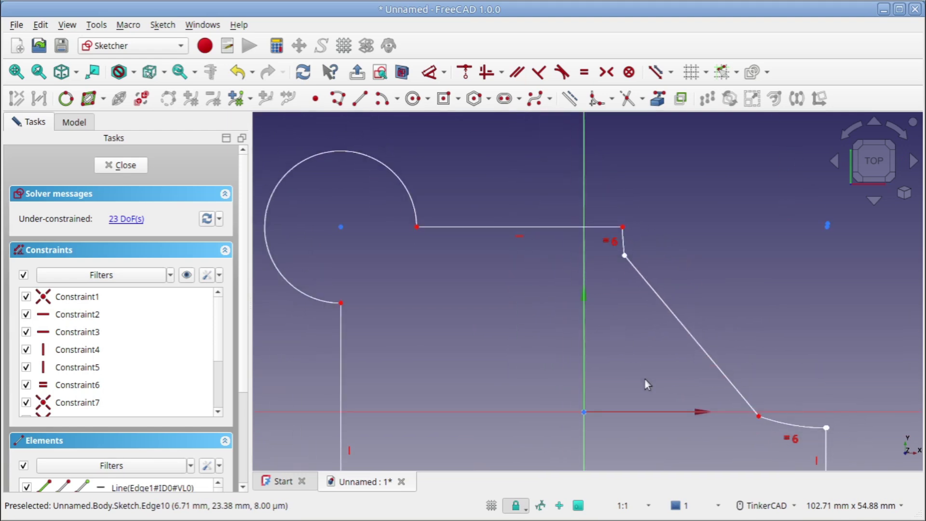
click(625, 257)
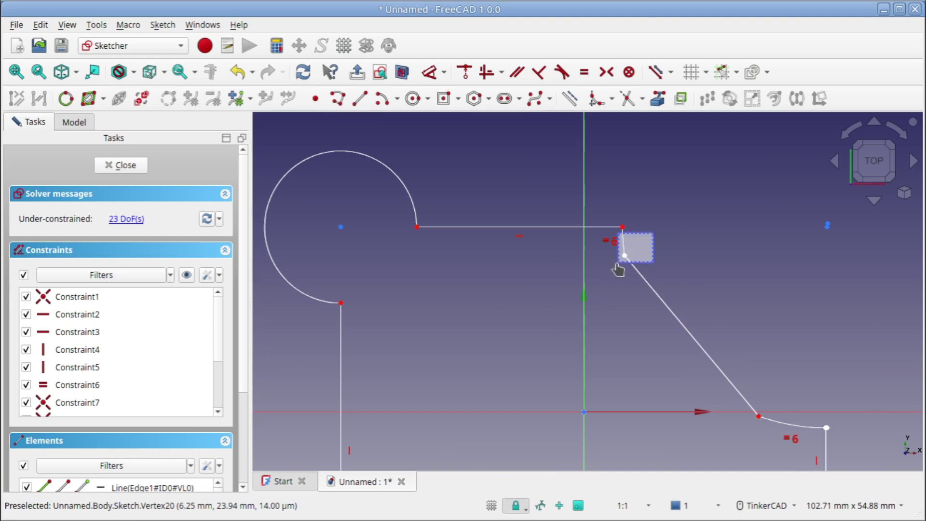
drag(649, 235, 611, 279)
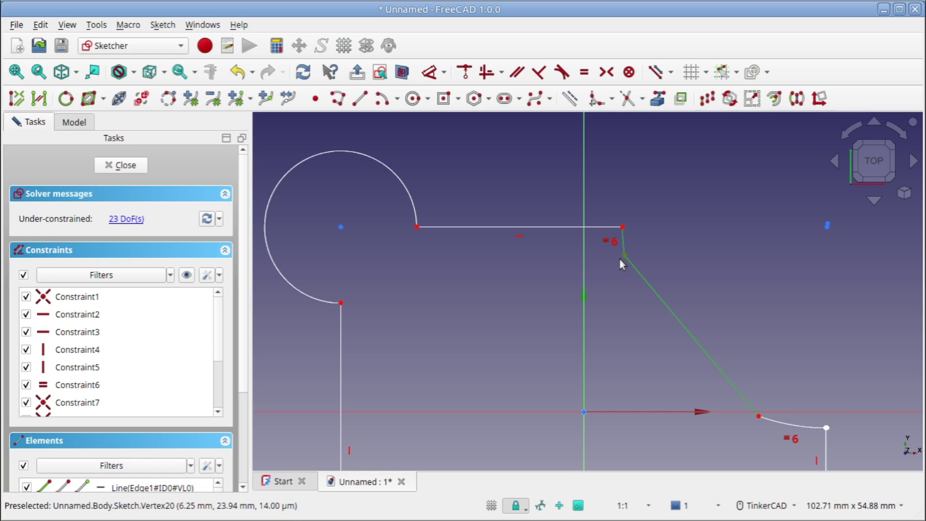
click(622, 287)
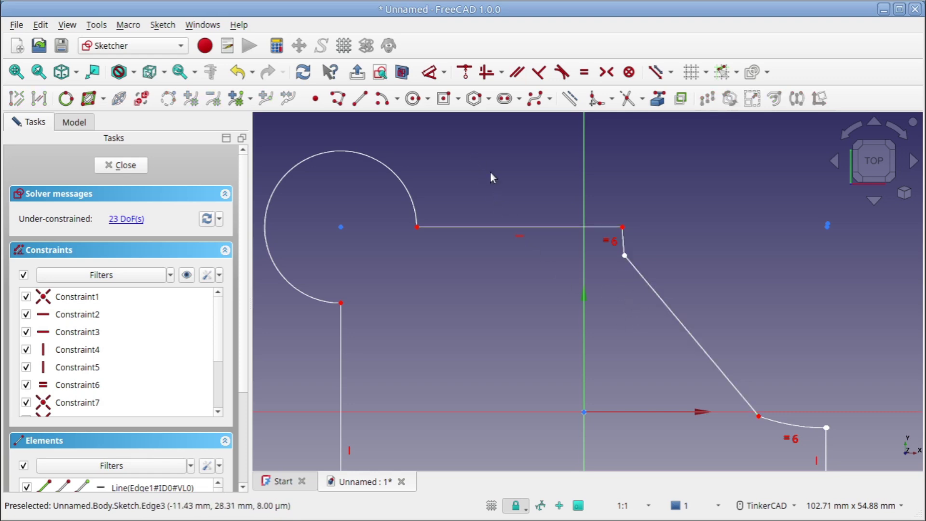
Using Vertex selection, constrain the top-corner and lower-right arc endpoint pairs as Coincident.
click(165, 72)
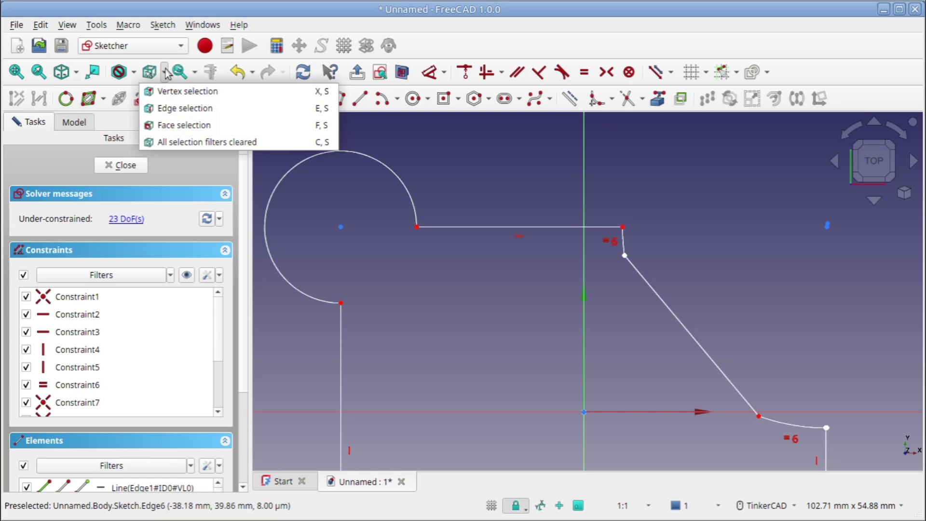
click(184, 93)
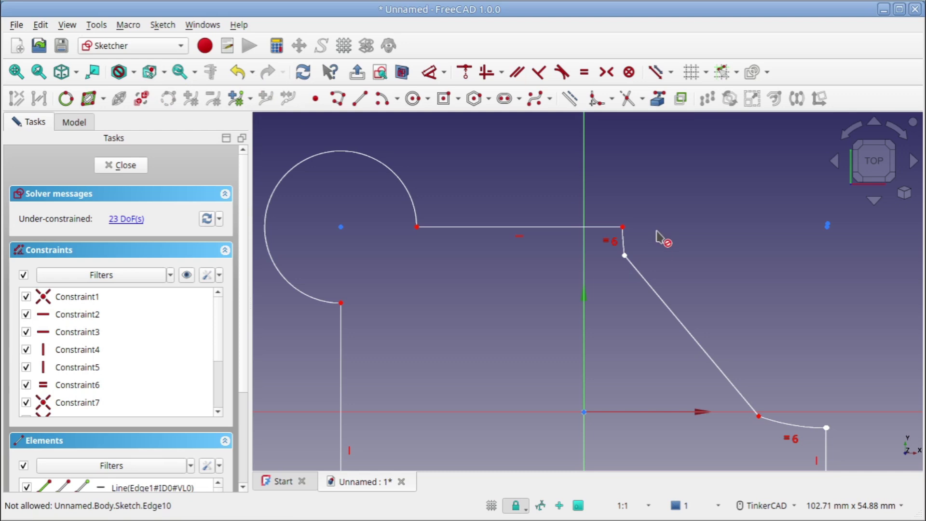
drag(633, 256, 613, 274)
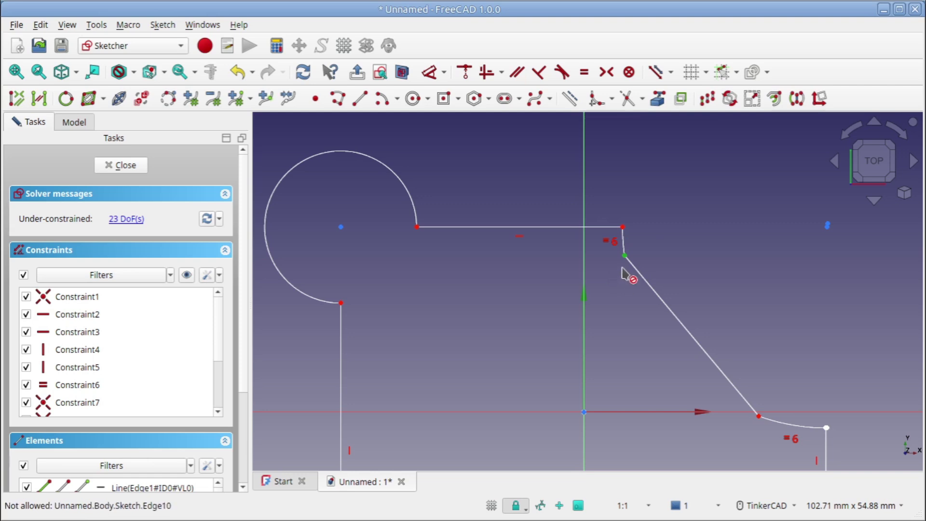
scroll(624, 273, up, 3)
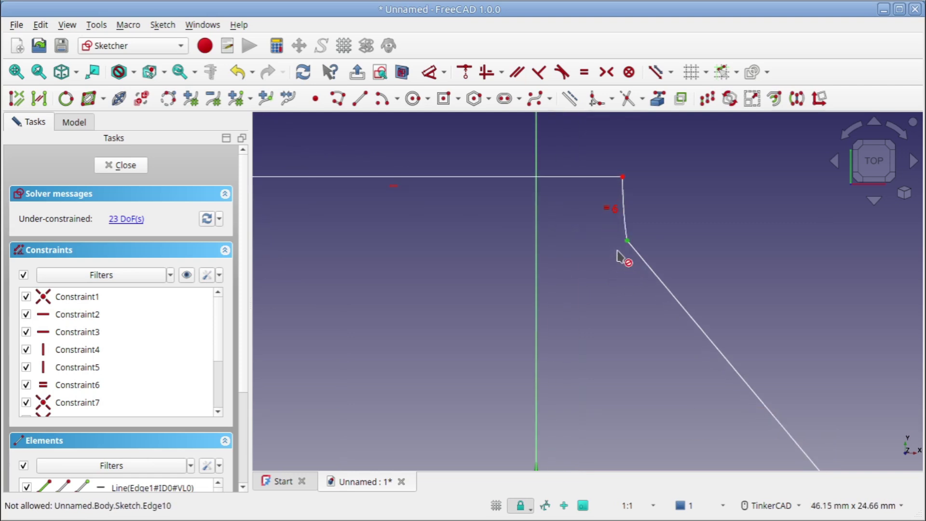
click(465, 72)
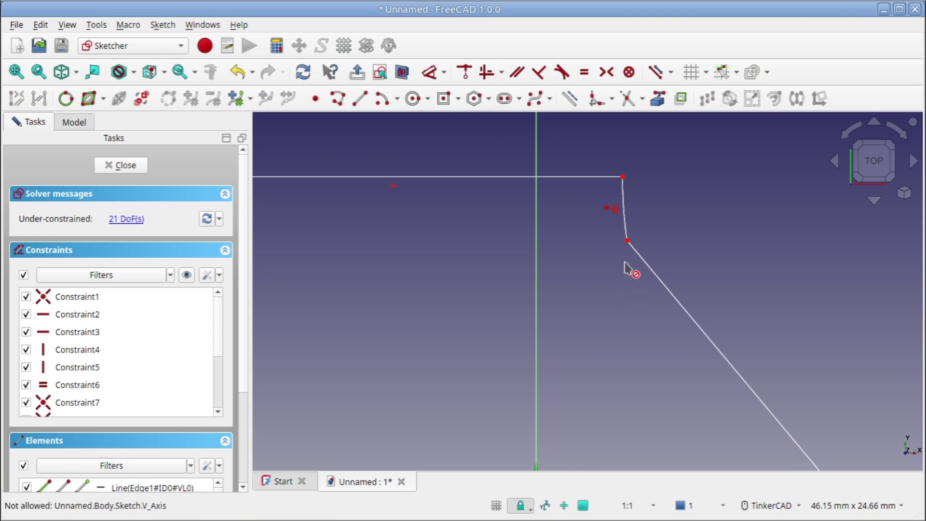
scroll(627, 272, up, 1)
scroll(626, 273, down, 2)
scroll(637, 305, up, 3)
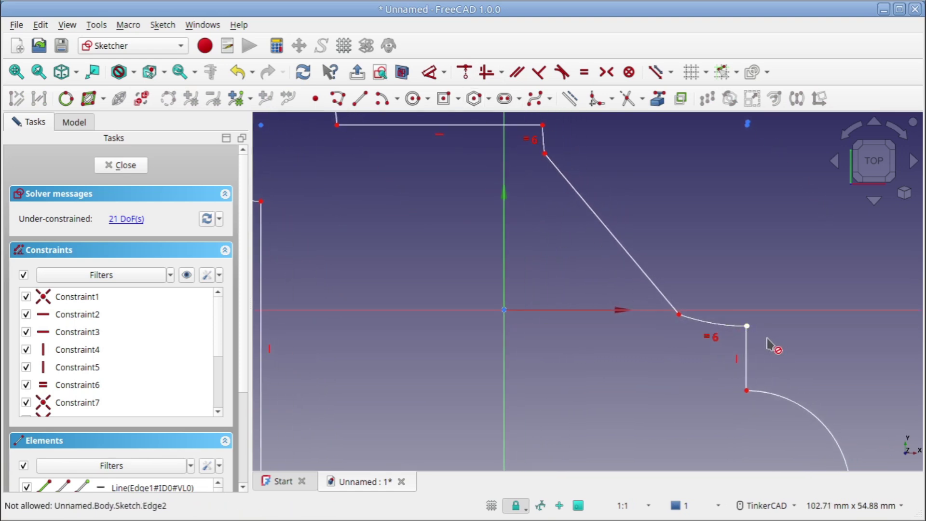
click(738, 314)
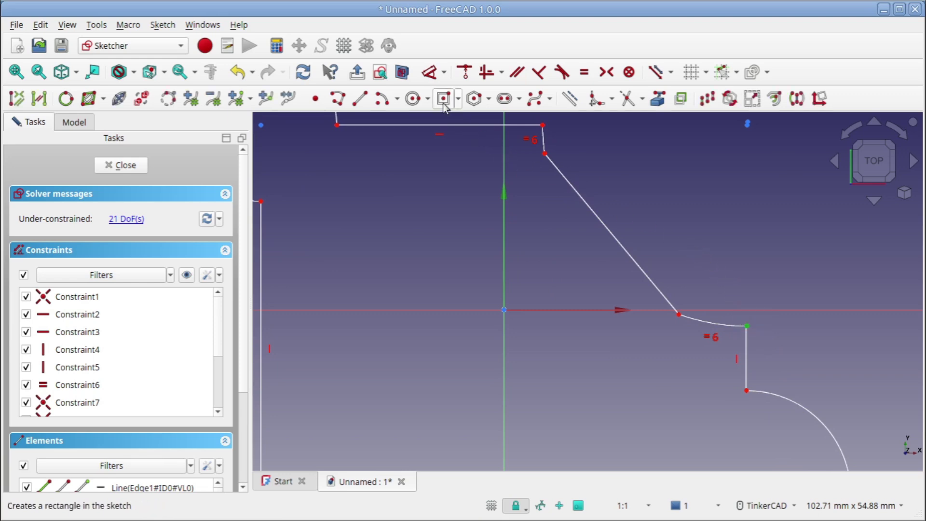
click(466, 72)
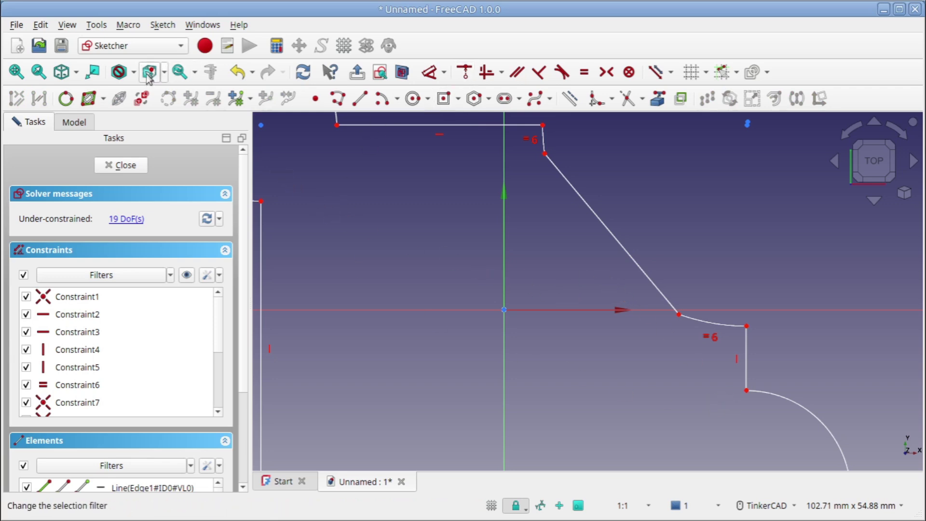
Clear all selection filters and close the sketch editor.
click(165, 72)
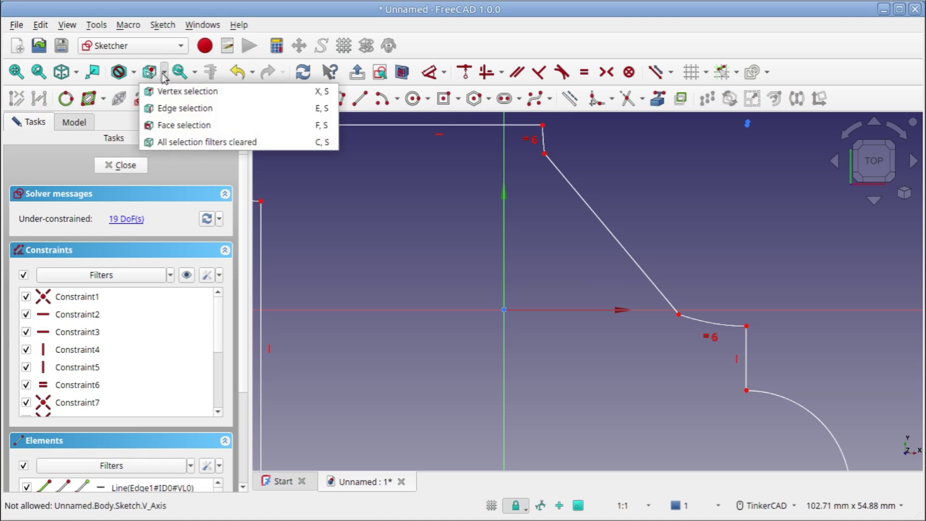
click(165, 143)
click(126, 165)
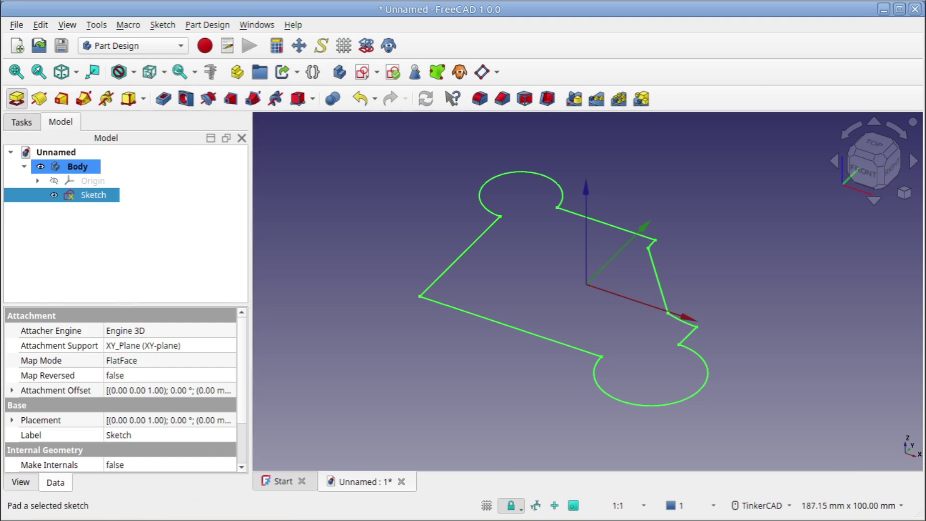
click(16, 99)
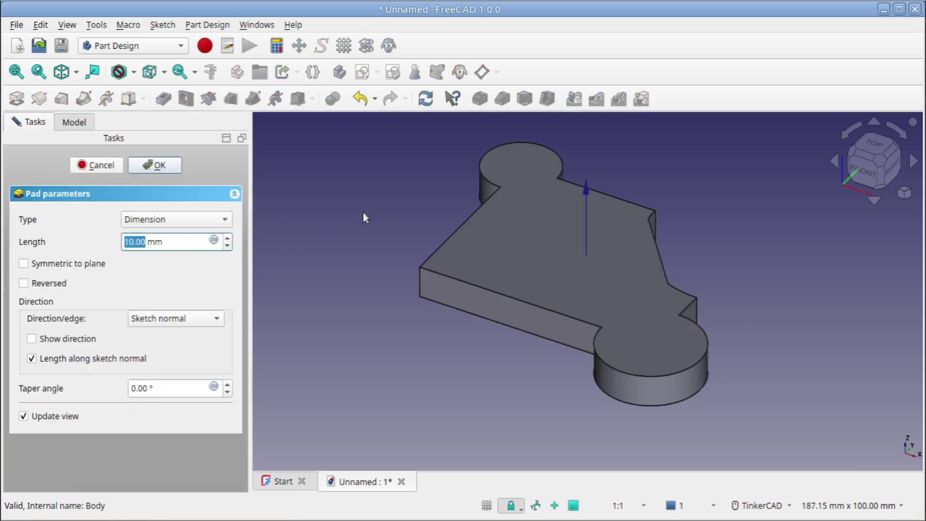
click(99, 165)
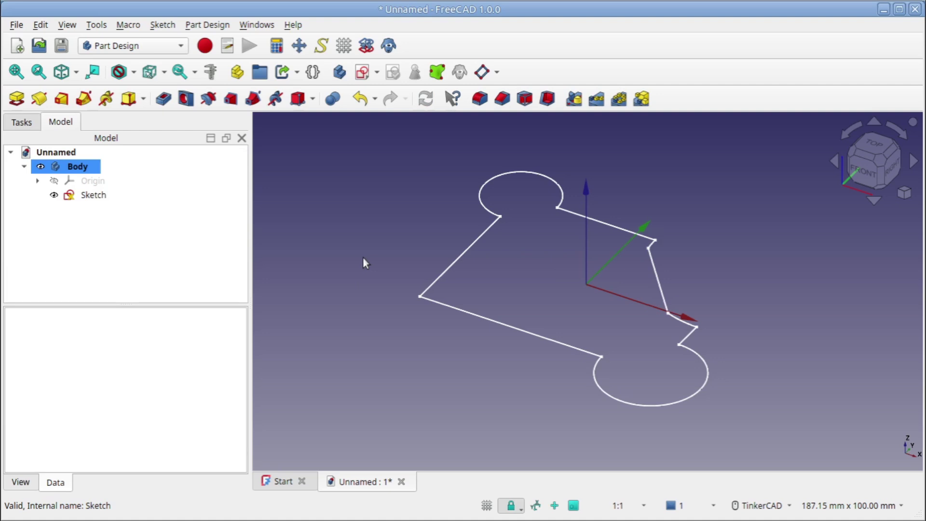
click(93, 195)
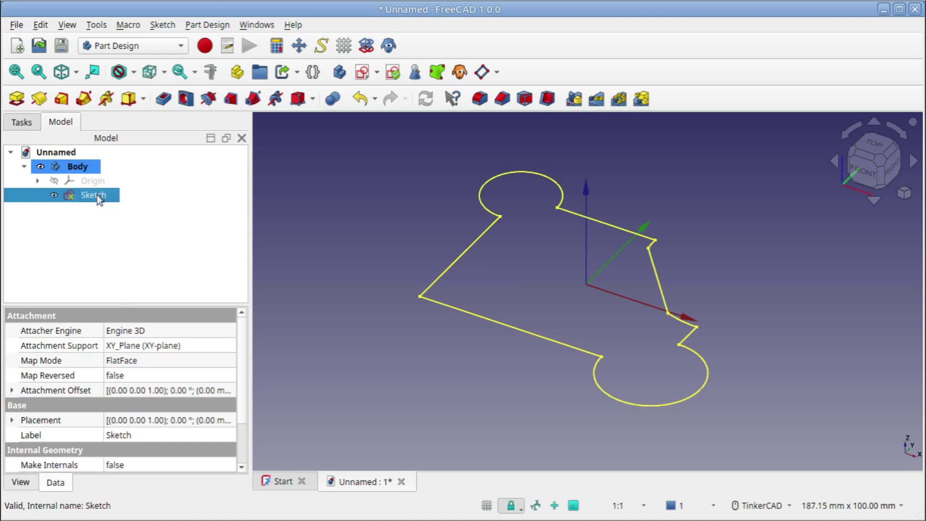
click(314, 198)
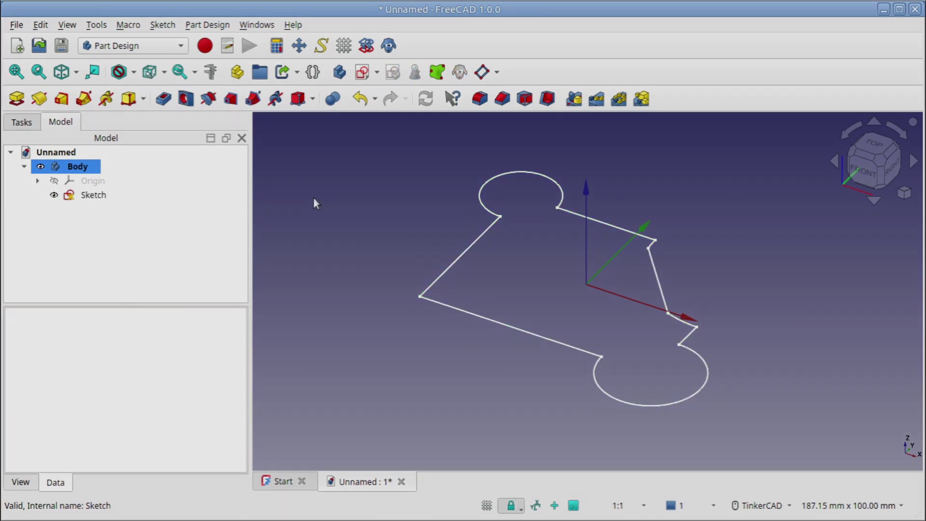